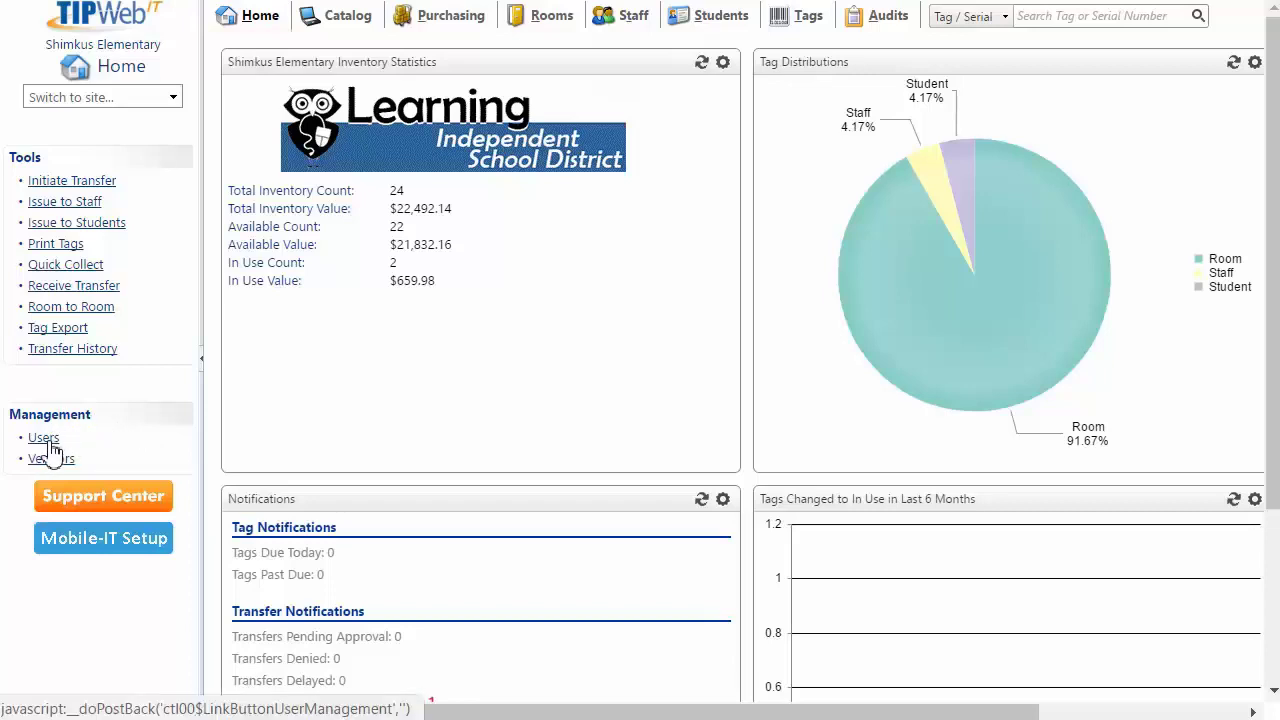
# Open Management > Users to show the User Management list with a blank New user form.
pyautogui.click(48, 441)
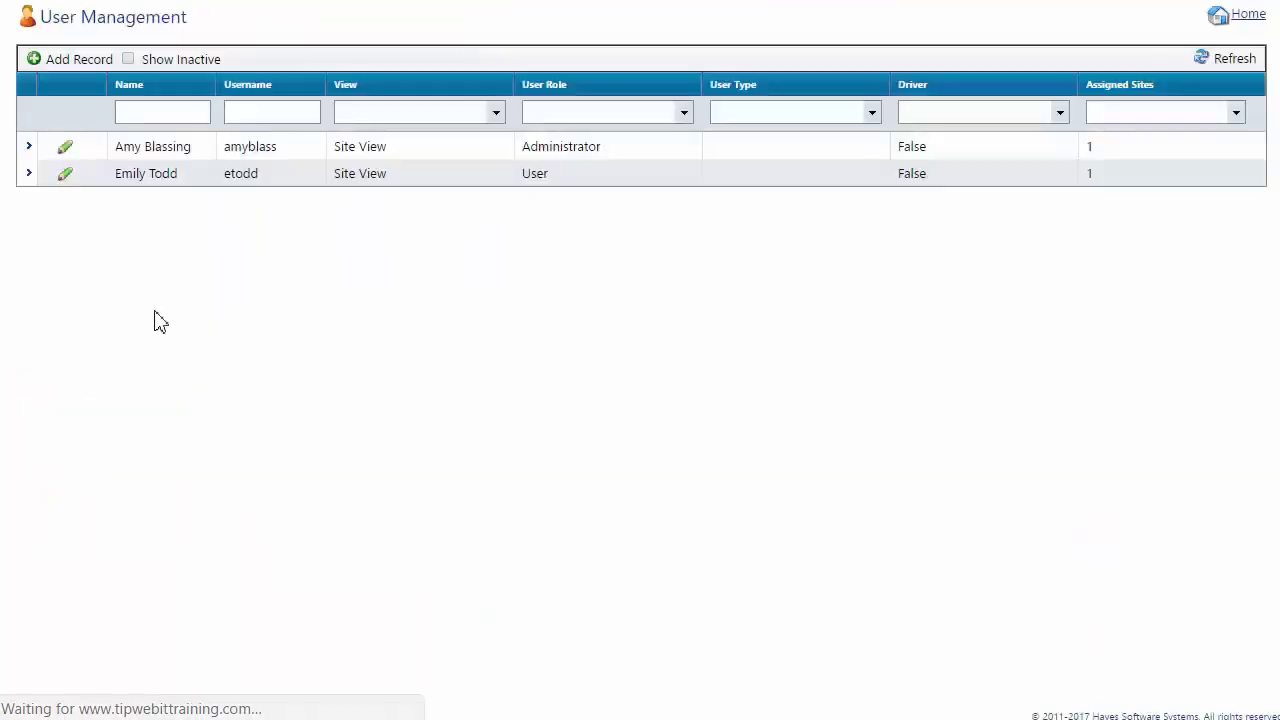
pyautogui.moveTo(42, 20); pyautogui.dragTo(138, 20)
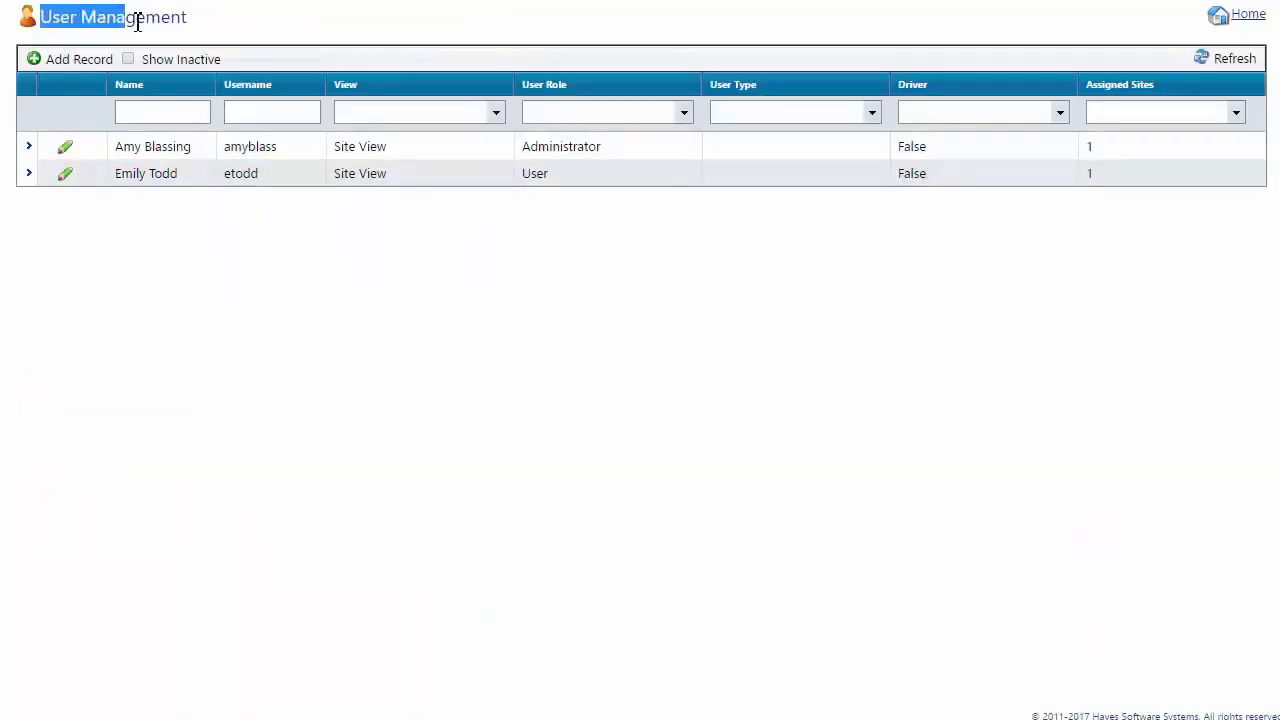
pyautogui.click(190, 24)
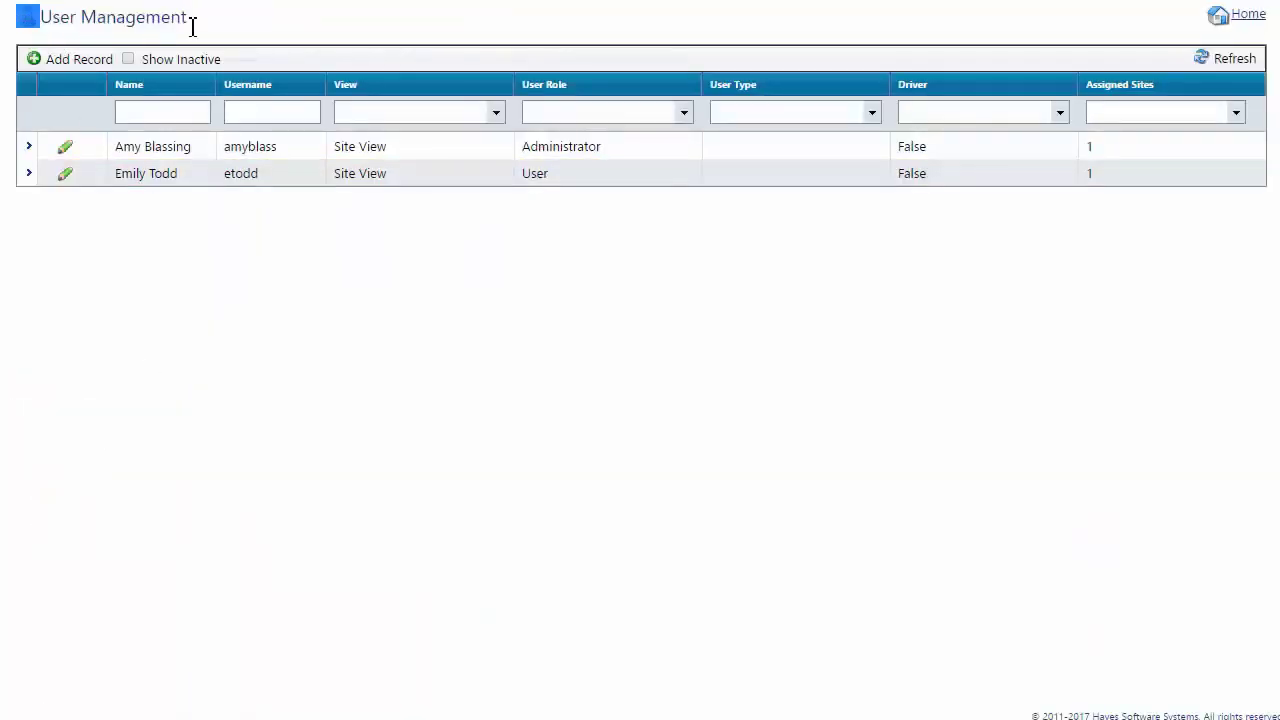
pyautogui.click(257, 240)
# Start a new user record with Add Record.
pyautogui.click(34, 60)
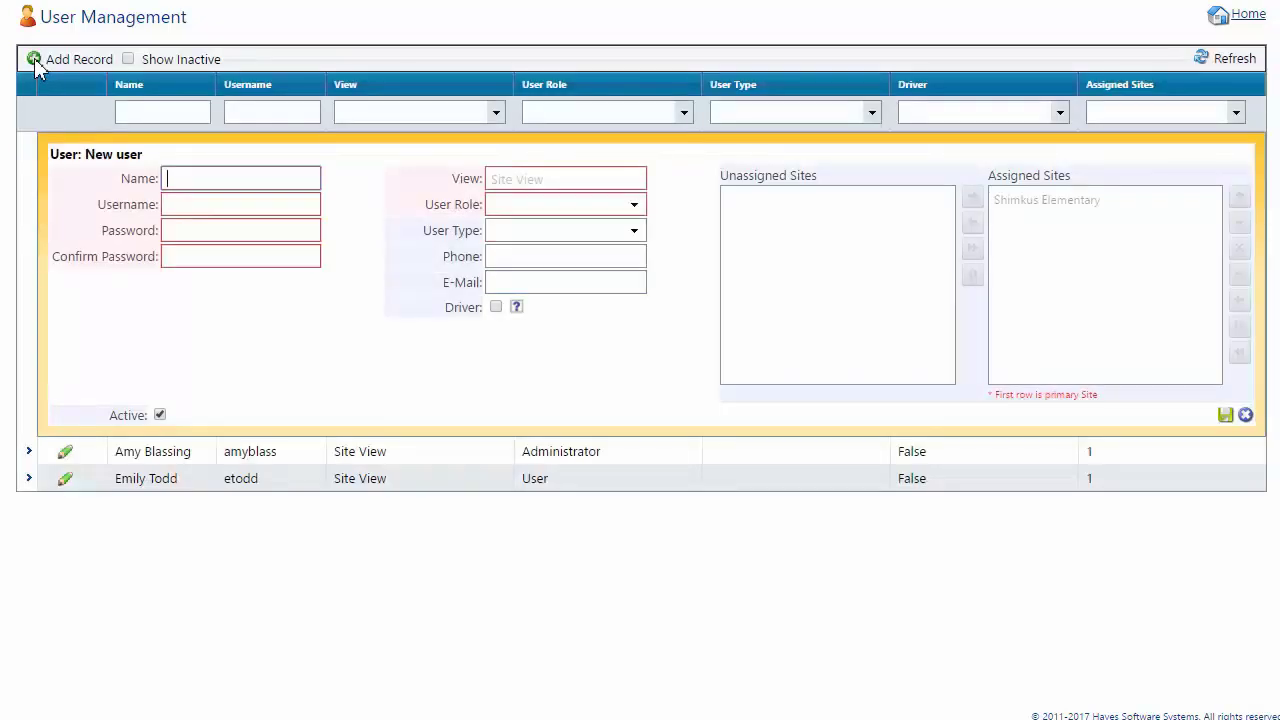
pyautogui.moveTo(50, 154); pyautogui.dragTo(140, 162)
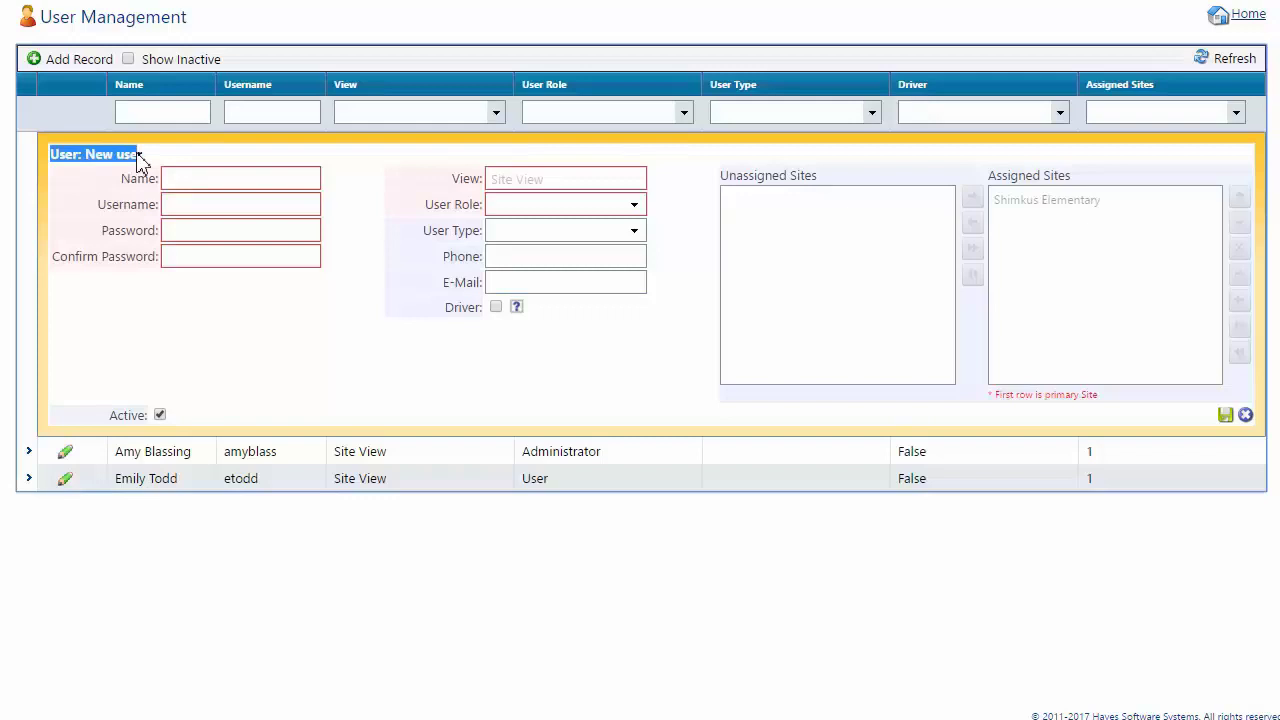
pyautogui.click(140, 161)
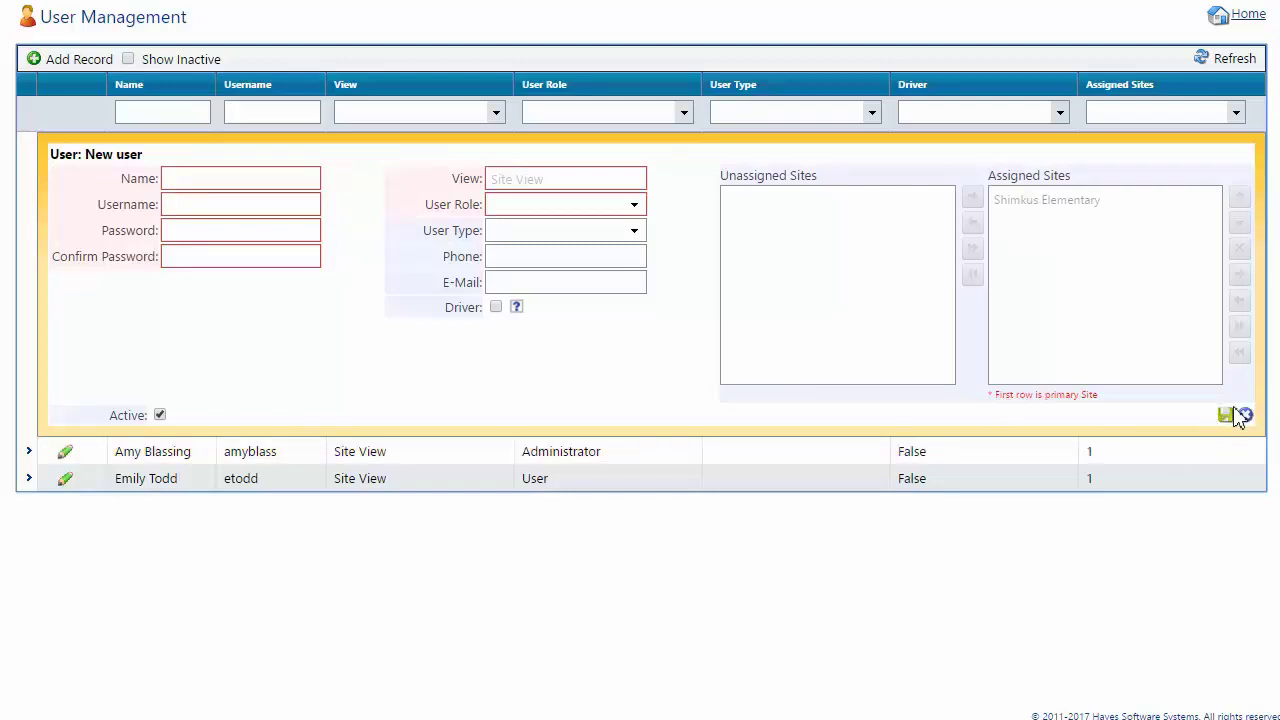
# Enter the new user's full name, username, password and password confirmation.
pyautogui.click(194, 180)
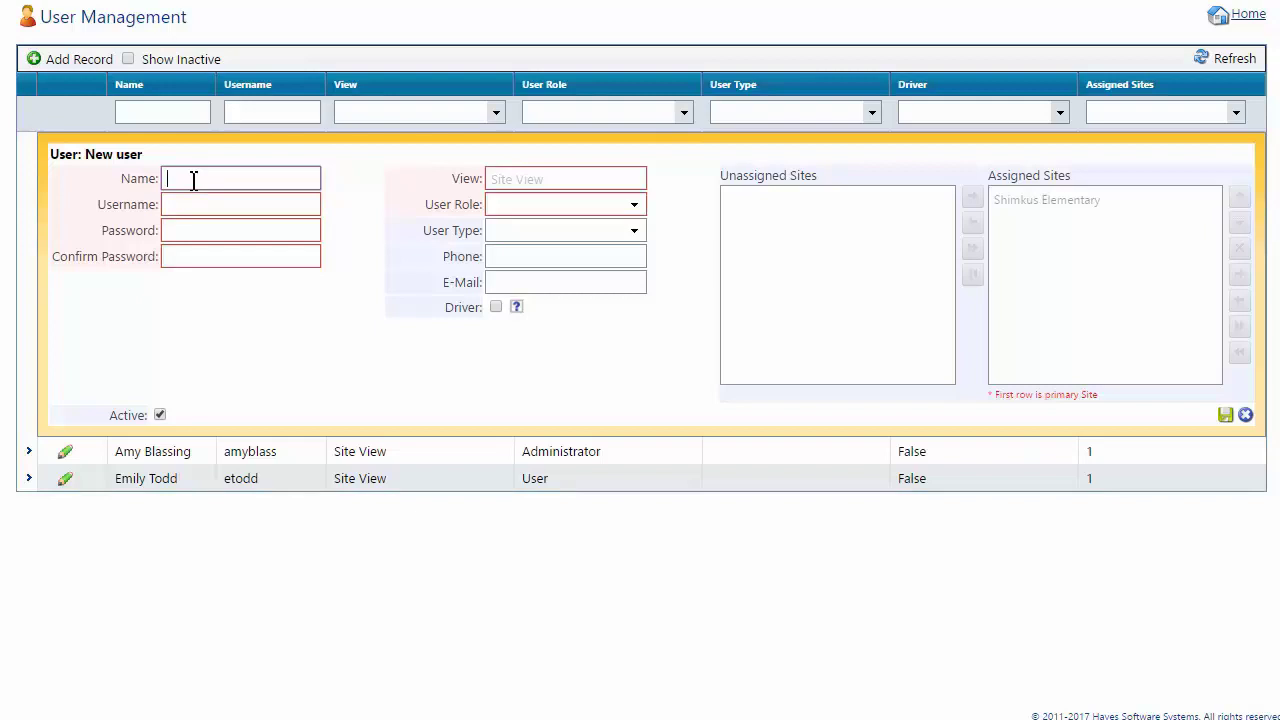
pyautogui.click(194, 202)
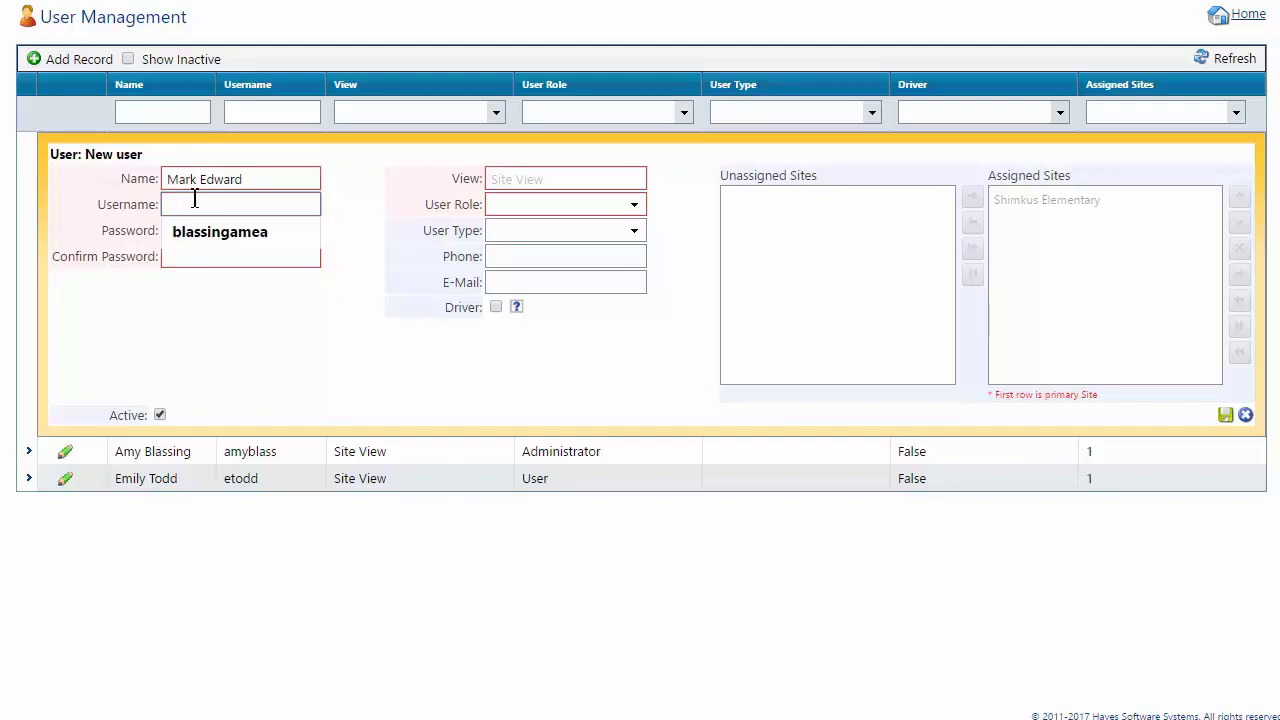
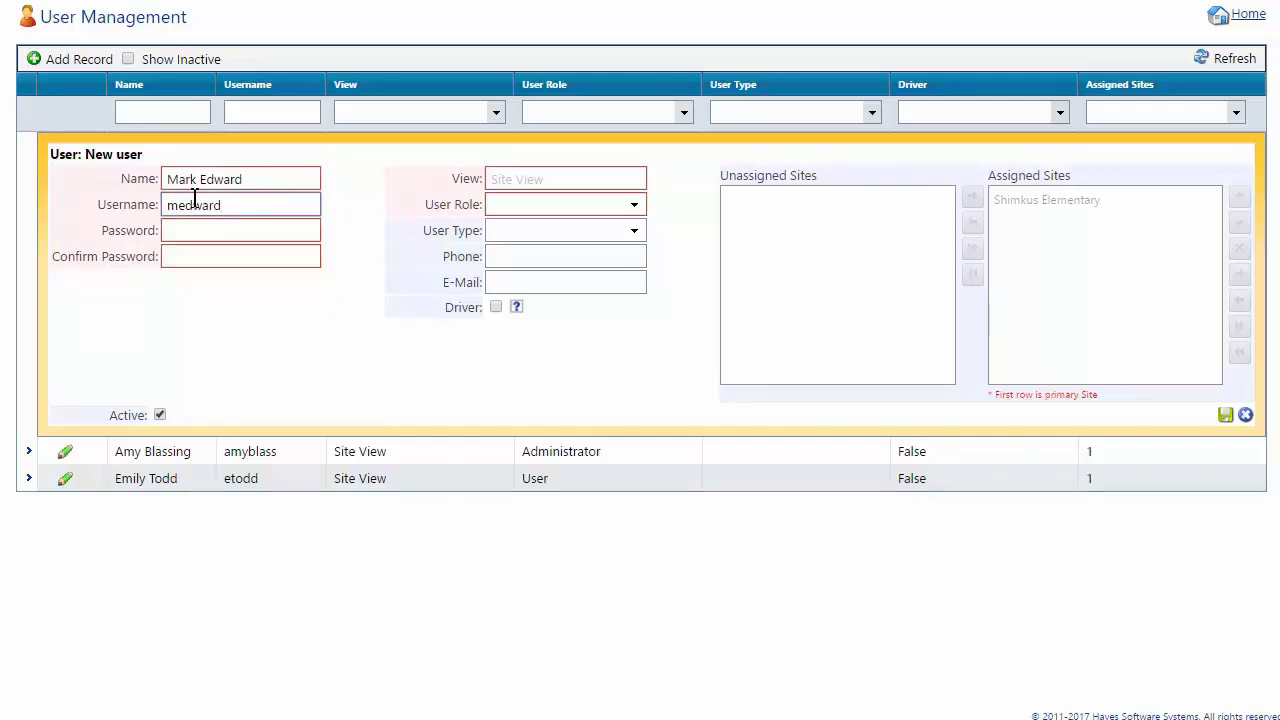
pyautogui.click(193, 231)
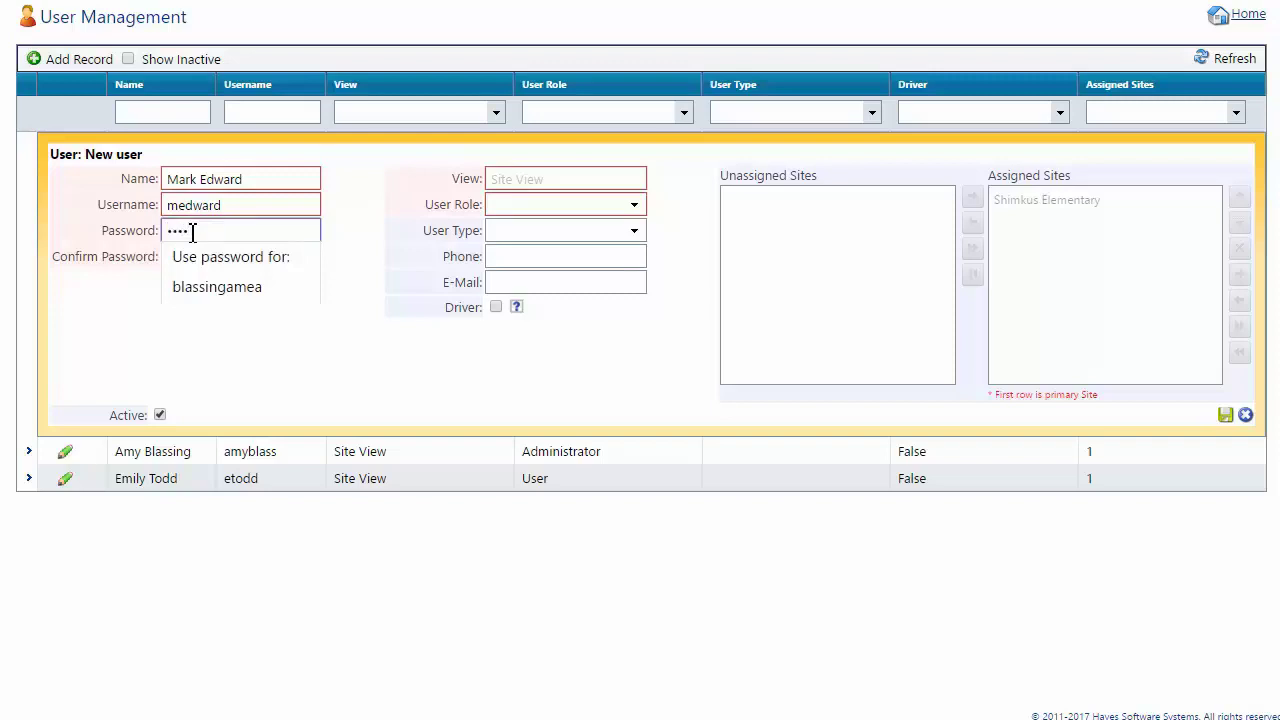
pyautogui.click(177, 257)
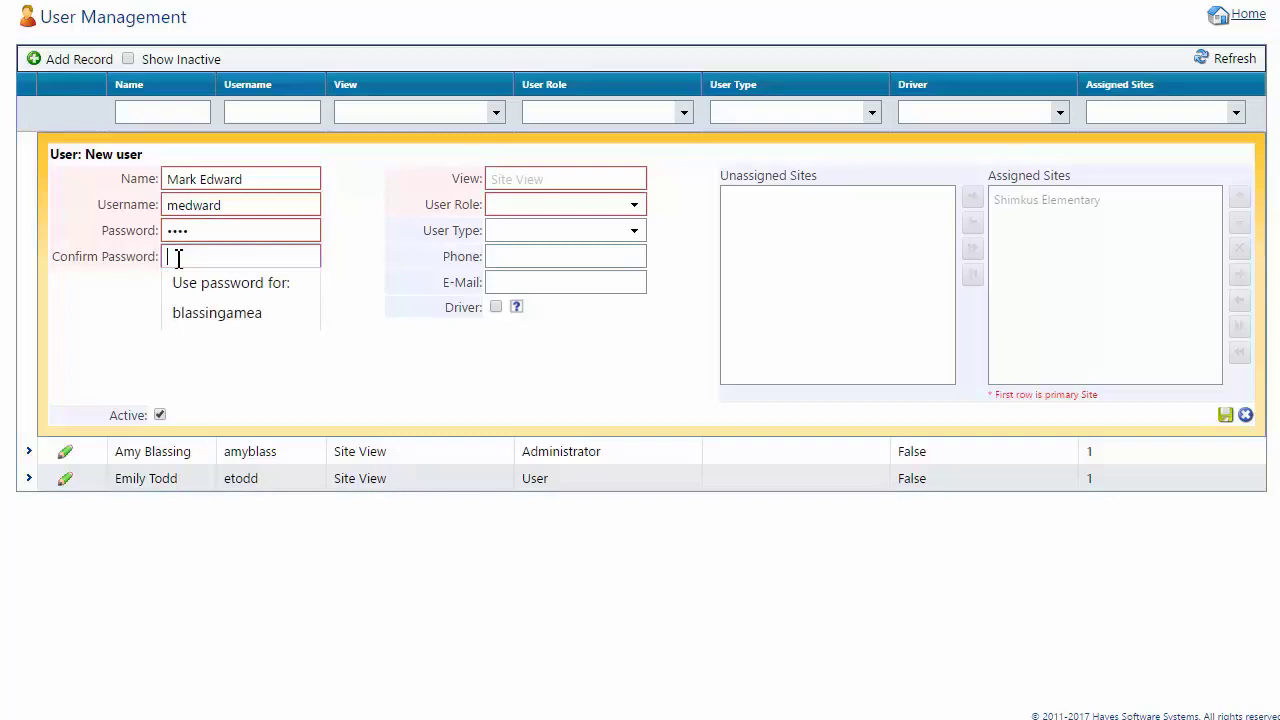
pyautogui.write('te')
# Assign the User role to the new account and save the record.
pyautogui.click(522, 190)
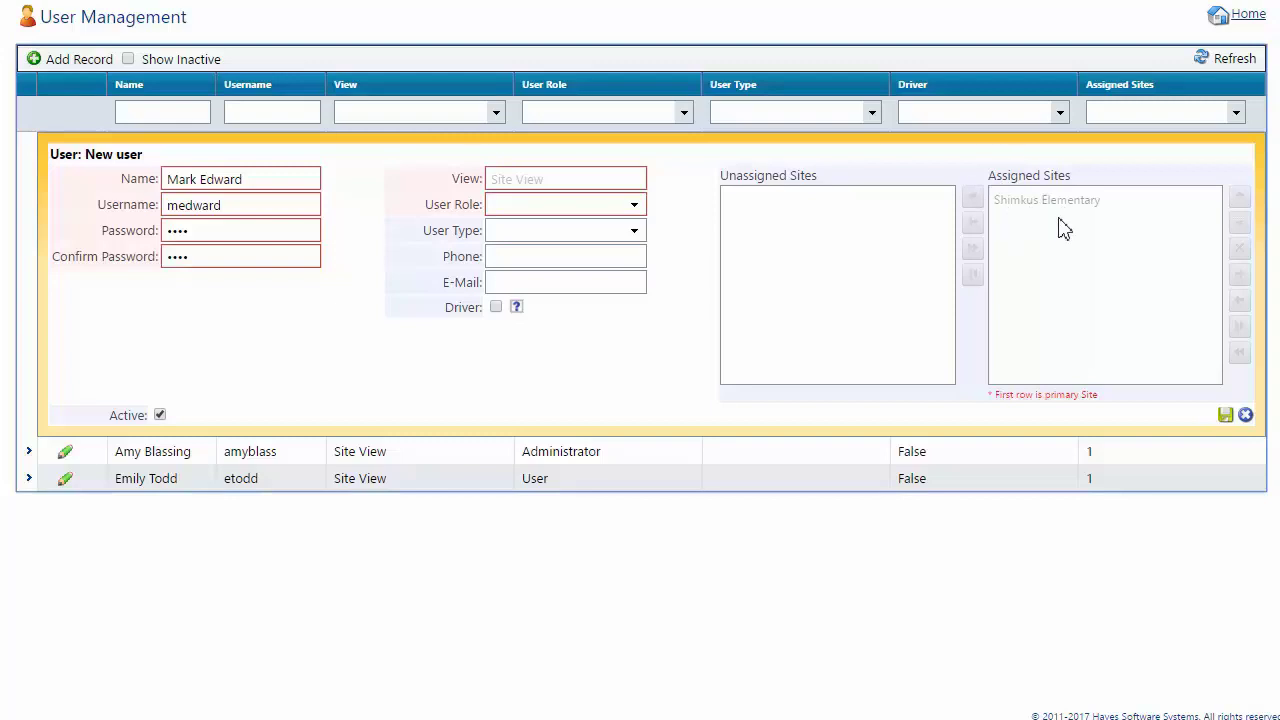
pyautogui.click(633, 207)
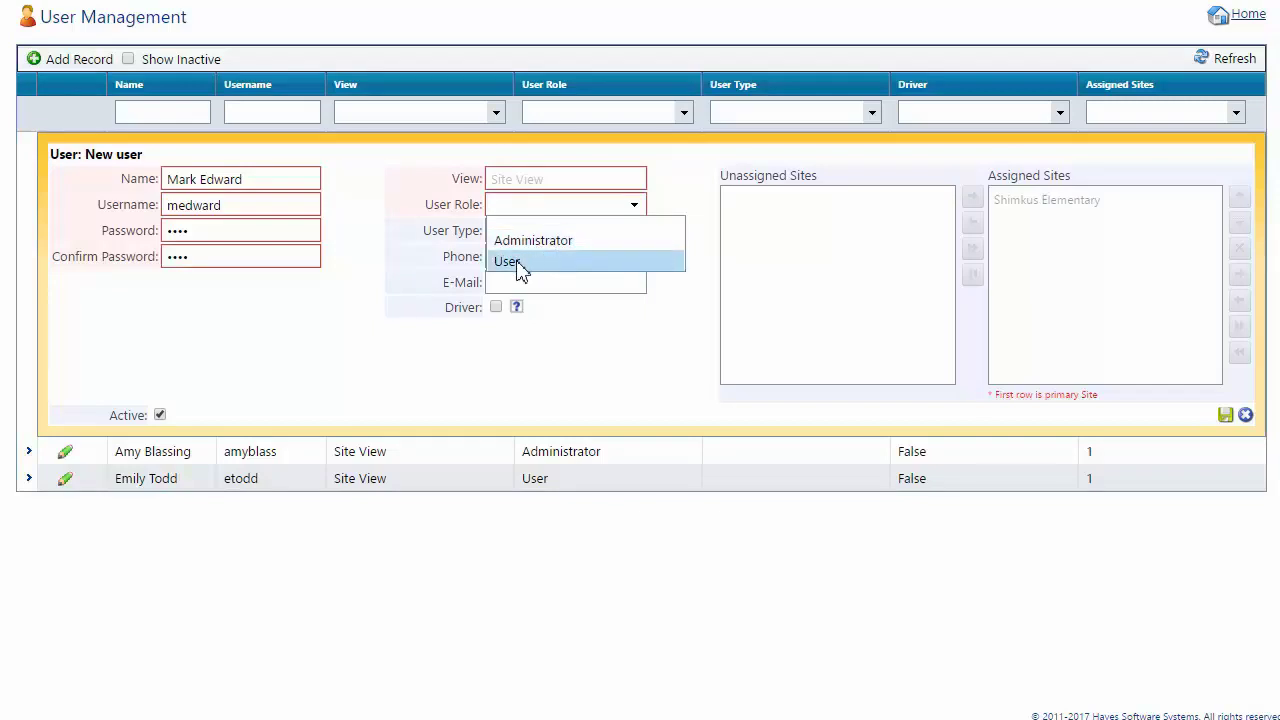
pyautogui.click(520, 265)
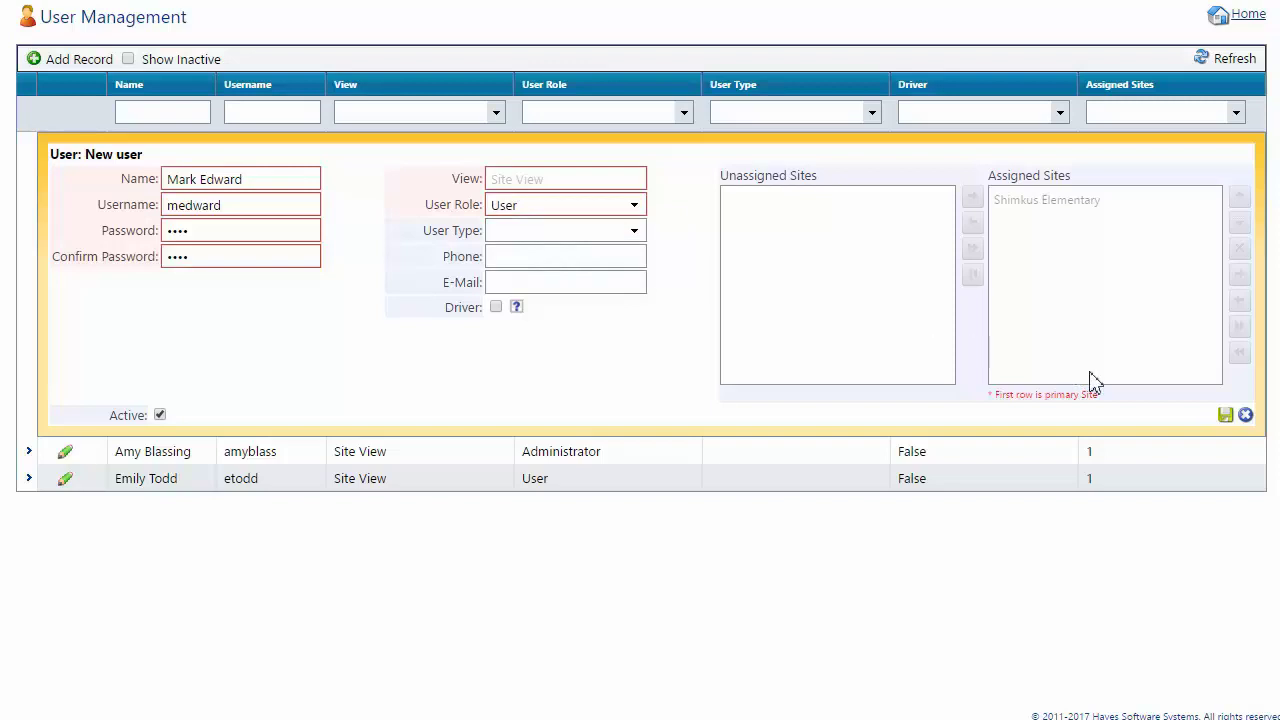
pyautogui.click(1226, 416)
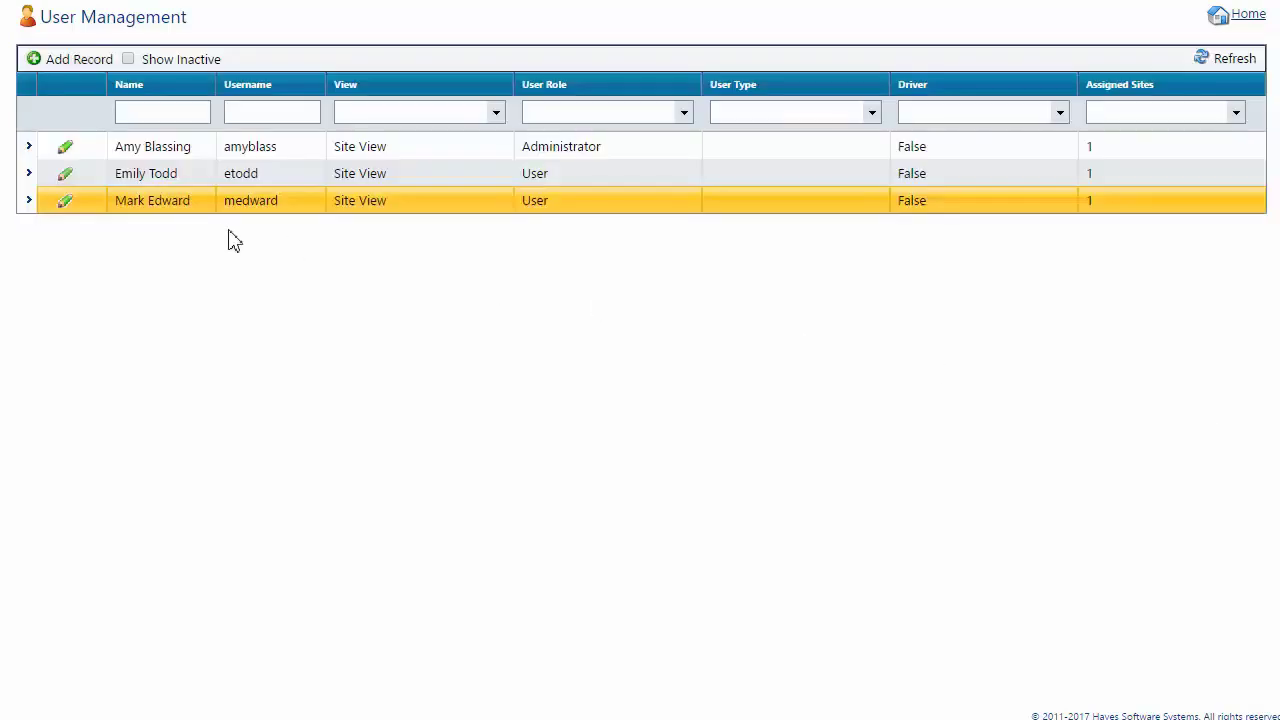
# Select rows in the user list, ending on the newly added user's row.
pyautogui.click(209, 152)
pyautogui.click(207, 177)
pyautogui.click(207, 204)
pyautogui.click(215, 173)
pyautogui.click(546, 153)
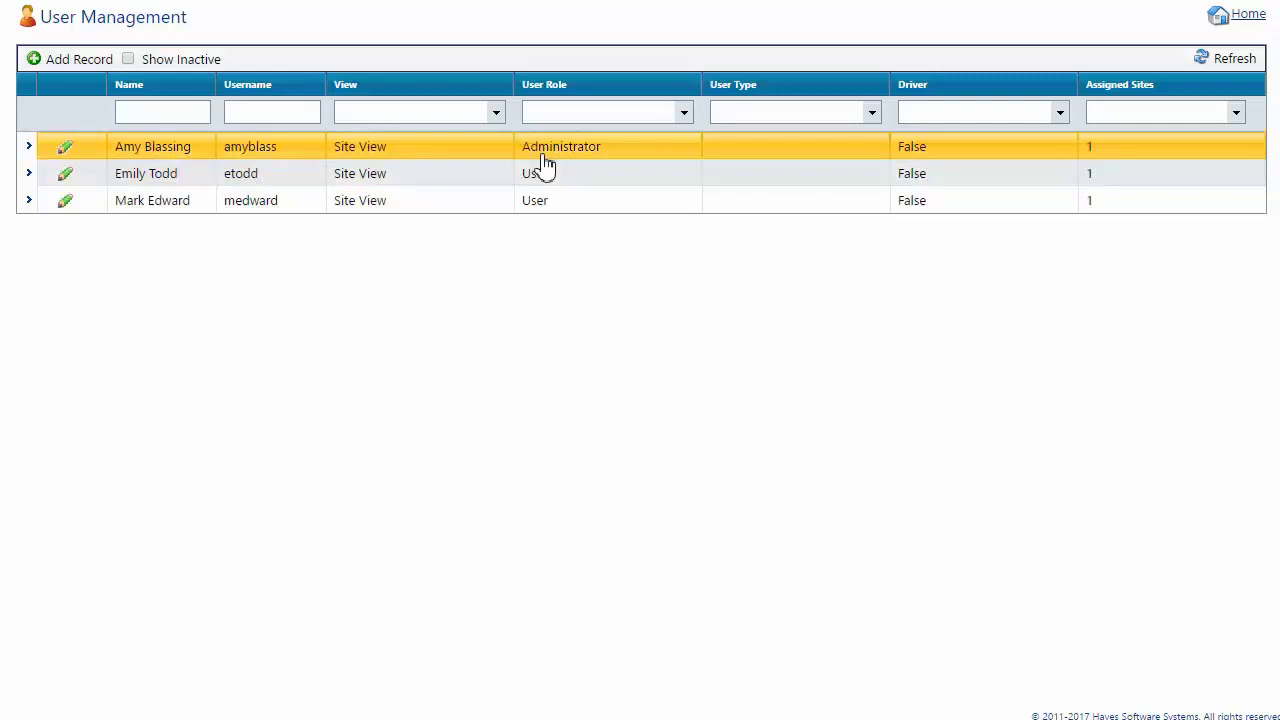
pyautogui.click(566, 176)
pyautogui.click(567, 201)
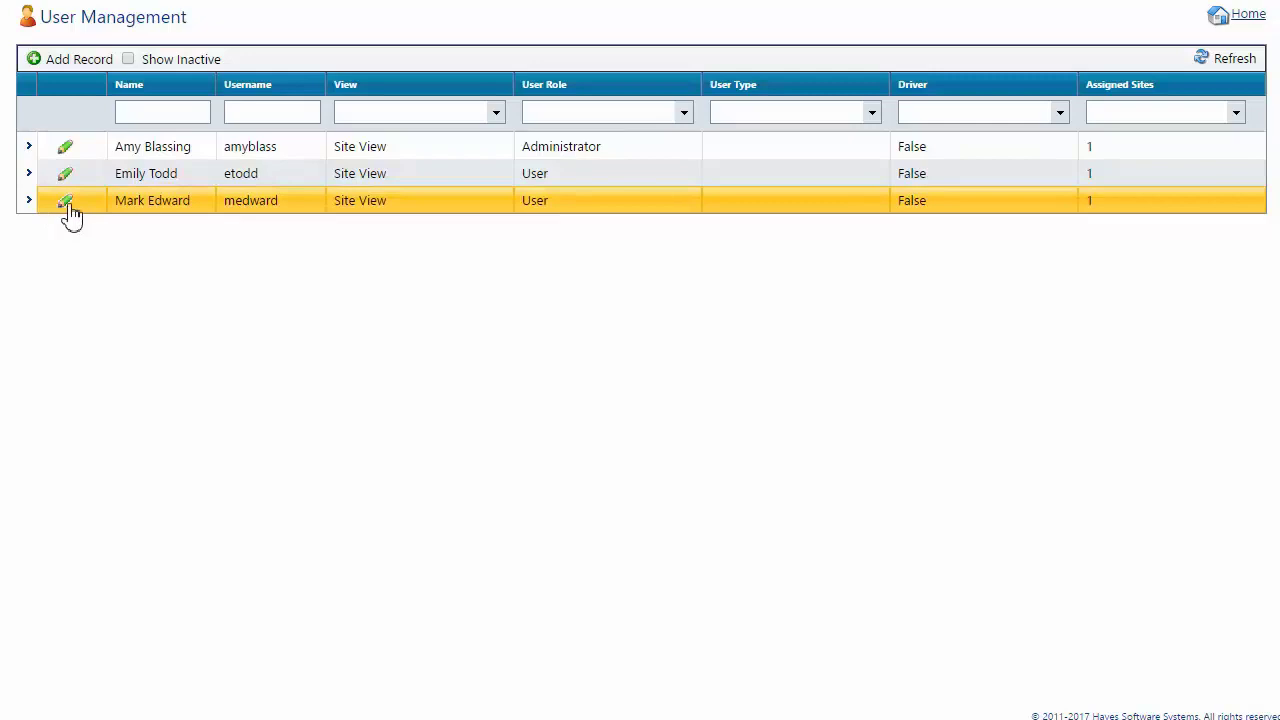
# Edit the new user, keep the User role, toggle Active off and on, and save.
pyautogui.click(66, 204)
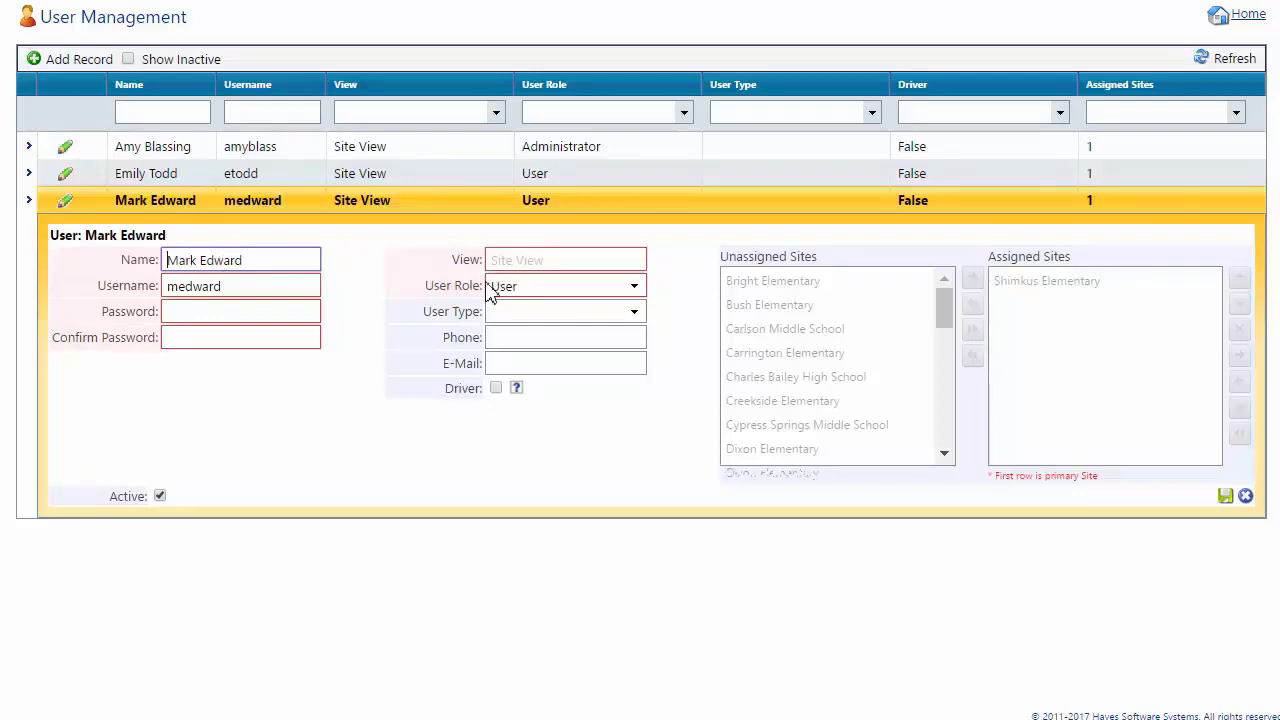
pyautogui.click(535, 295)
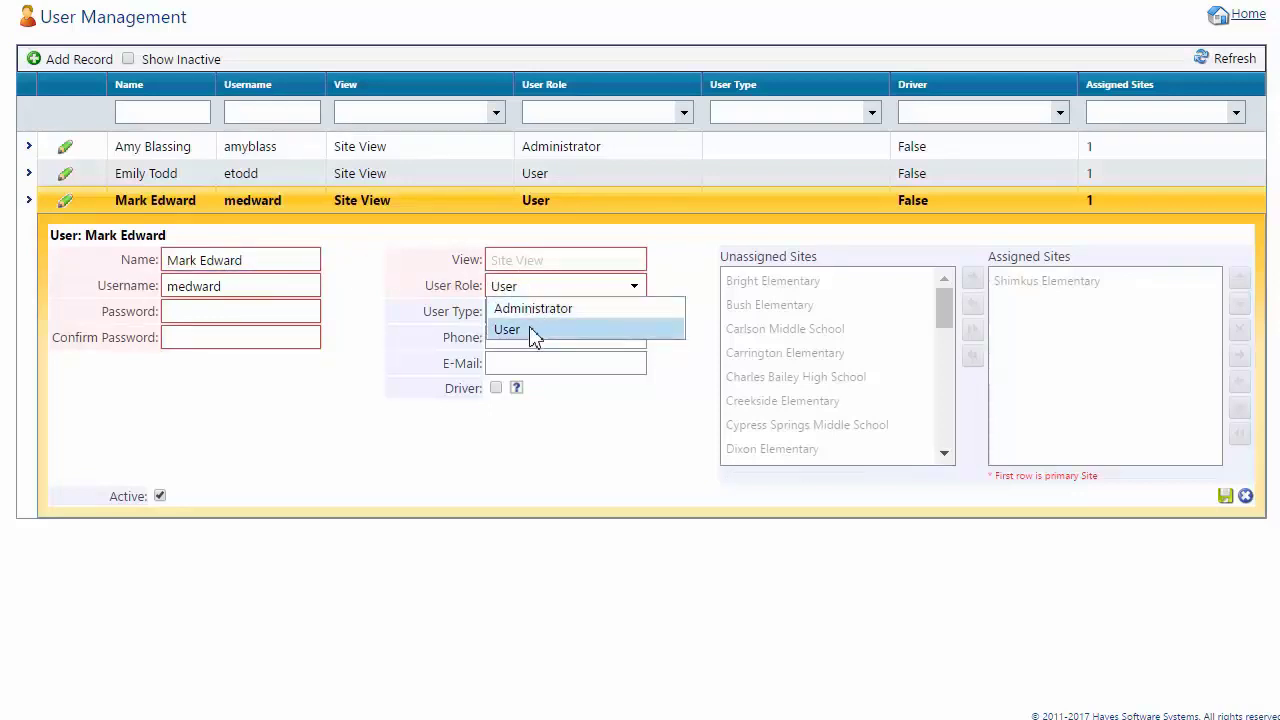
pyautogui.click(546, 471)
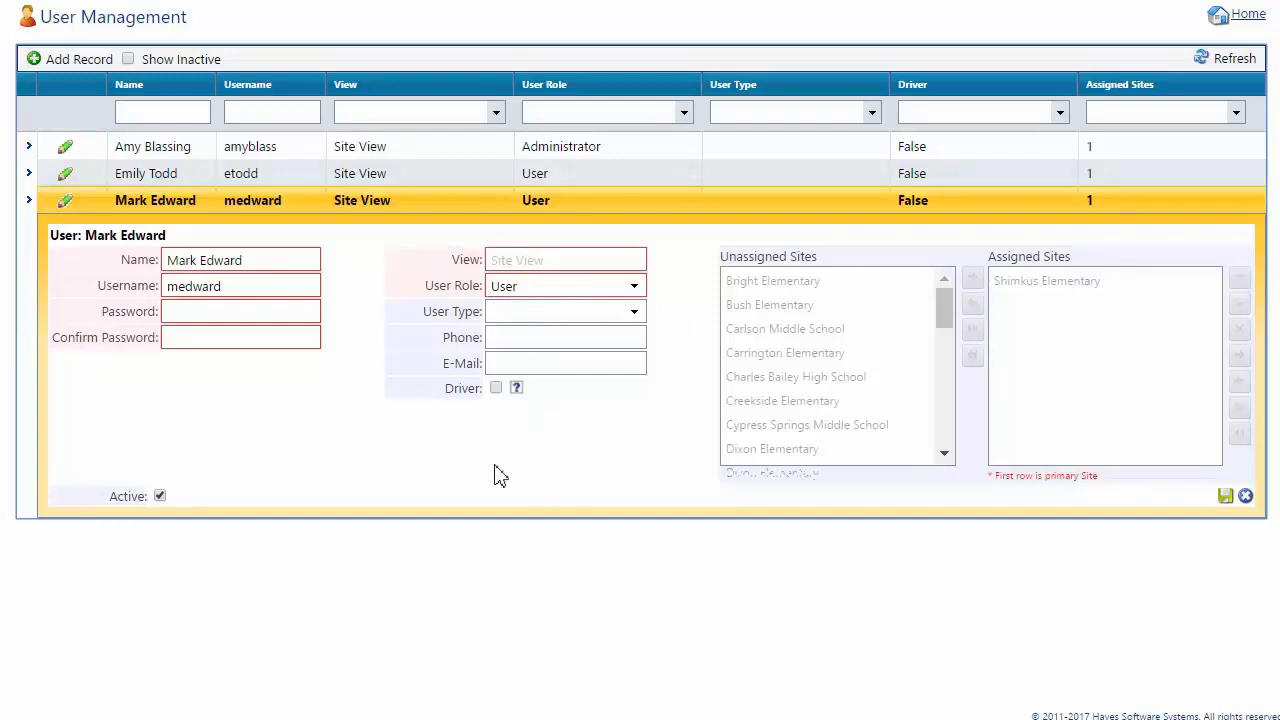
pyautogui.click(160, 499)
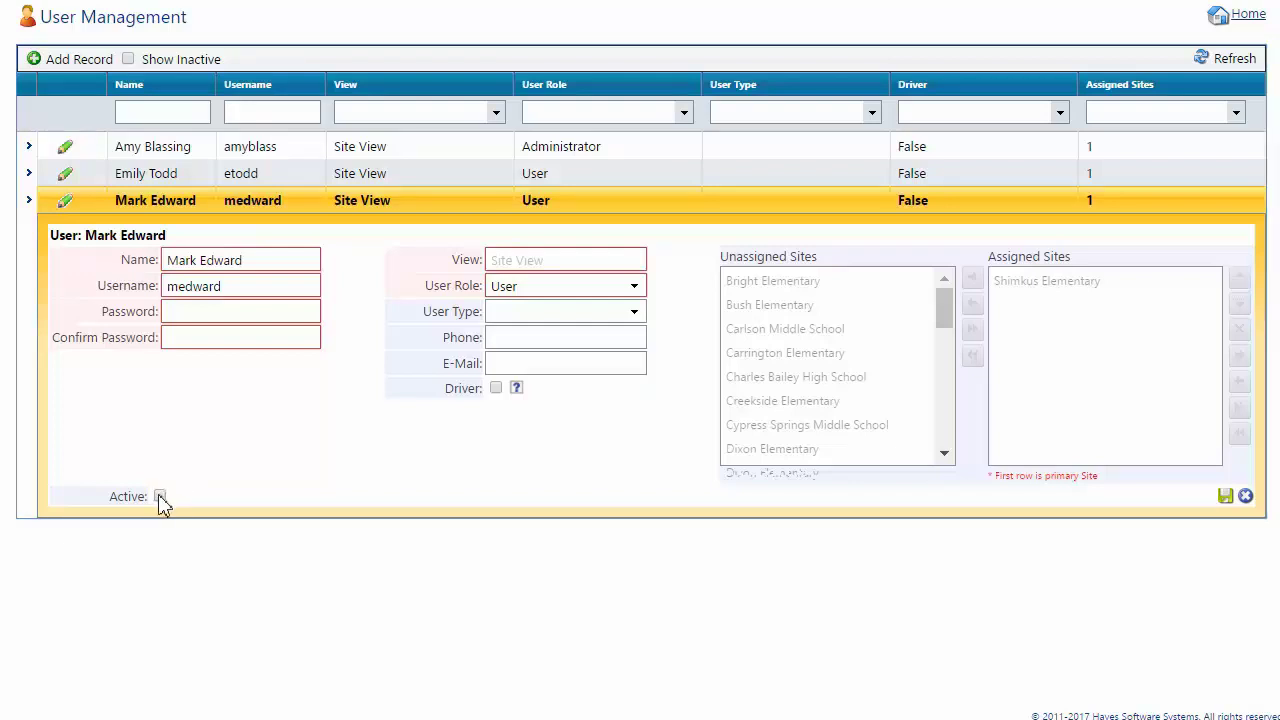
pyautogui.click(160, 498)
pyautogui.click(1226, 496)
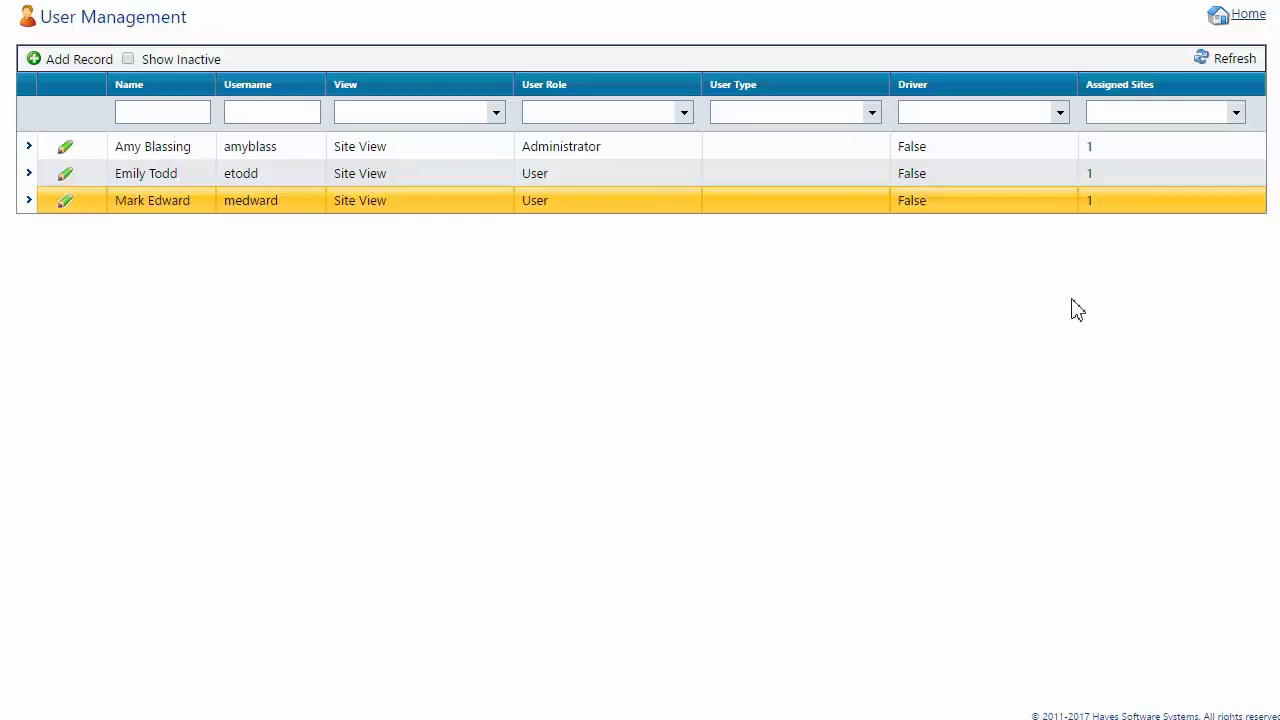
# Scroll the user list right and open Help at the Getting Started Overview.
pyautogui.click(1170, 148)
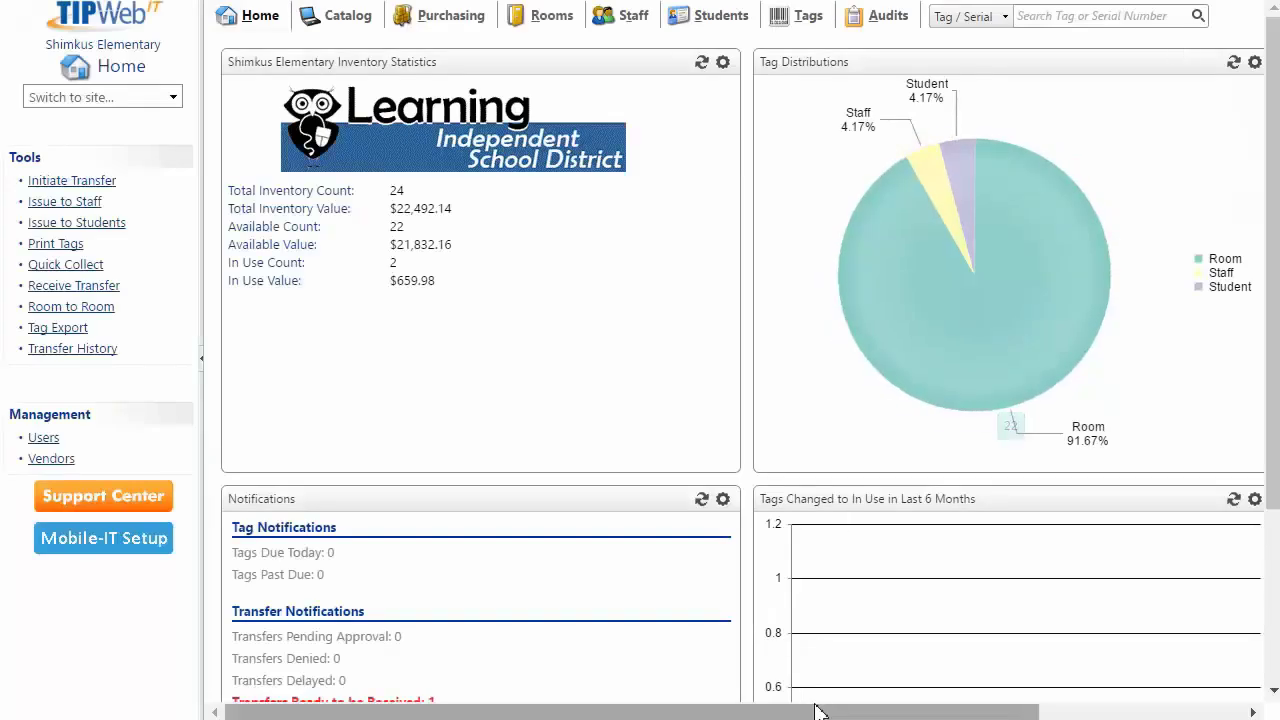
pyautogui.moveTo(820, 710); pyautogui.dragTo(1058, 698)
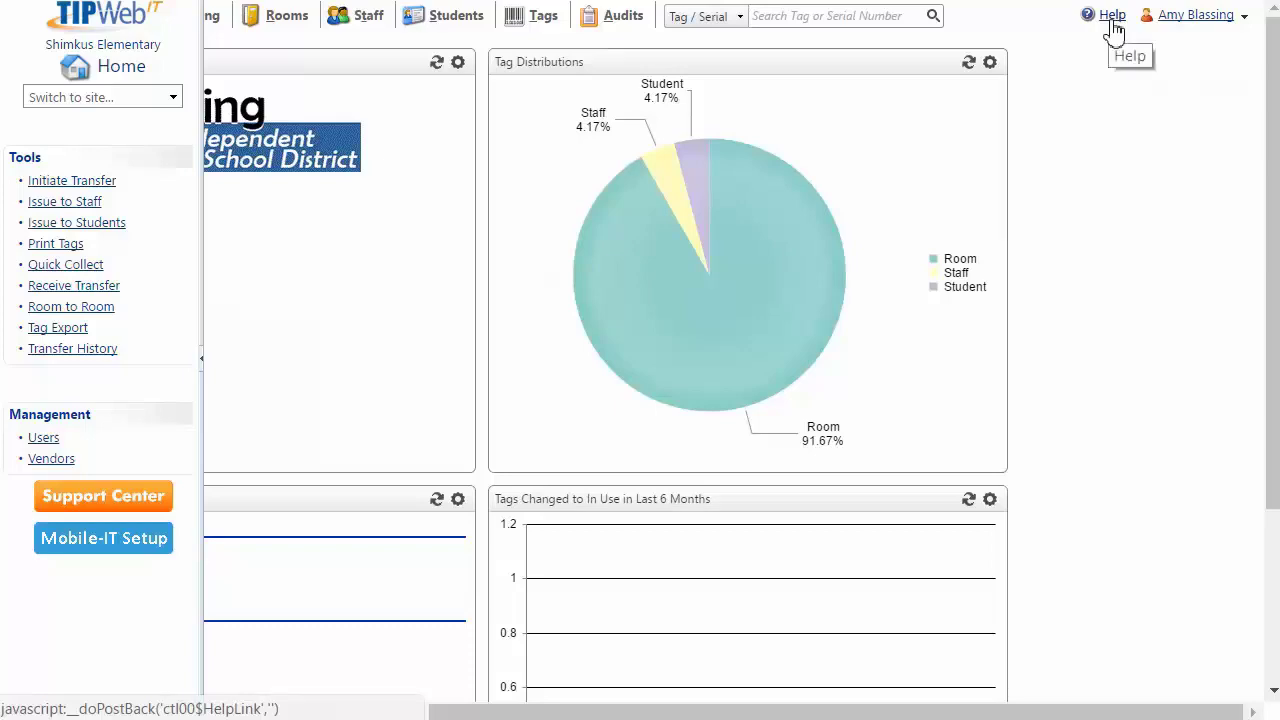
pyautogui.click(1111, 24)
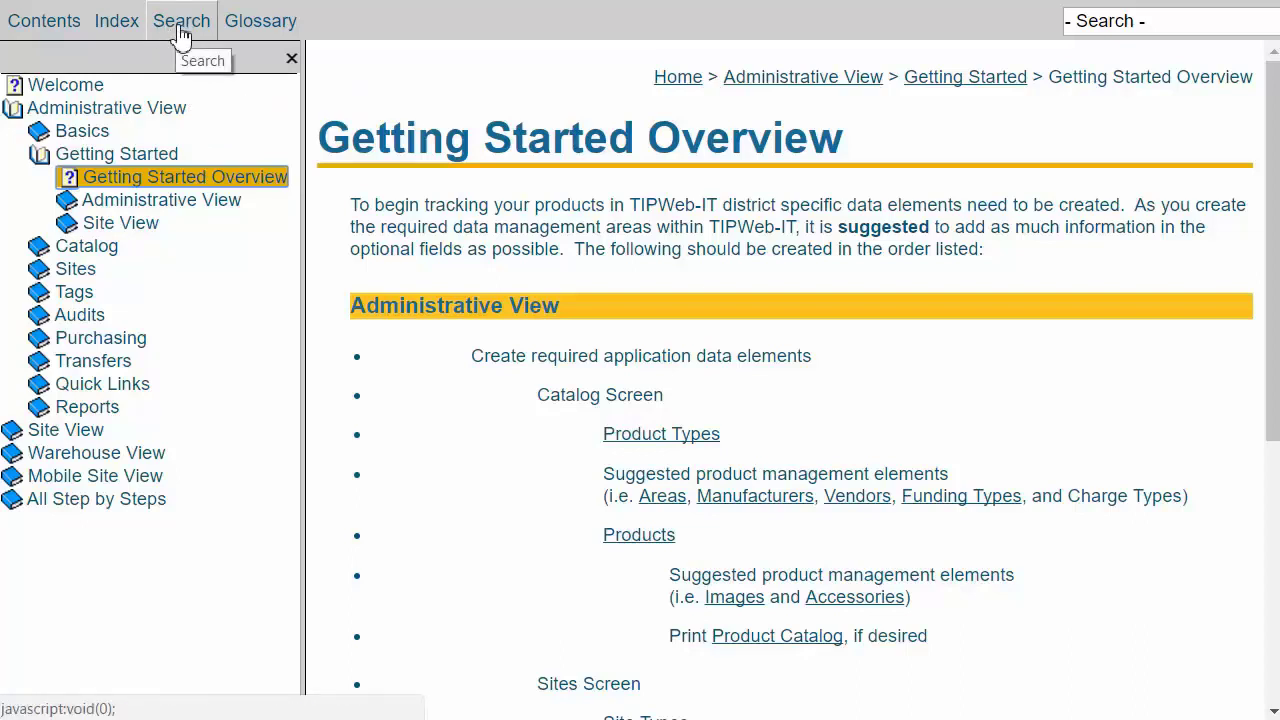
# Search the help for 'User Roles' with search-result highlighting turned off.
pyautogui.click(180, 30)
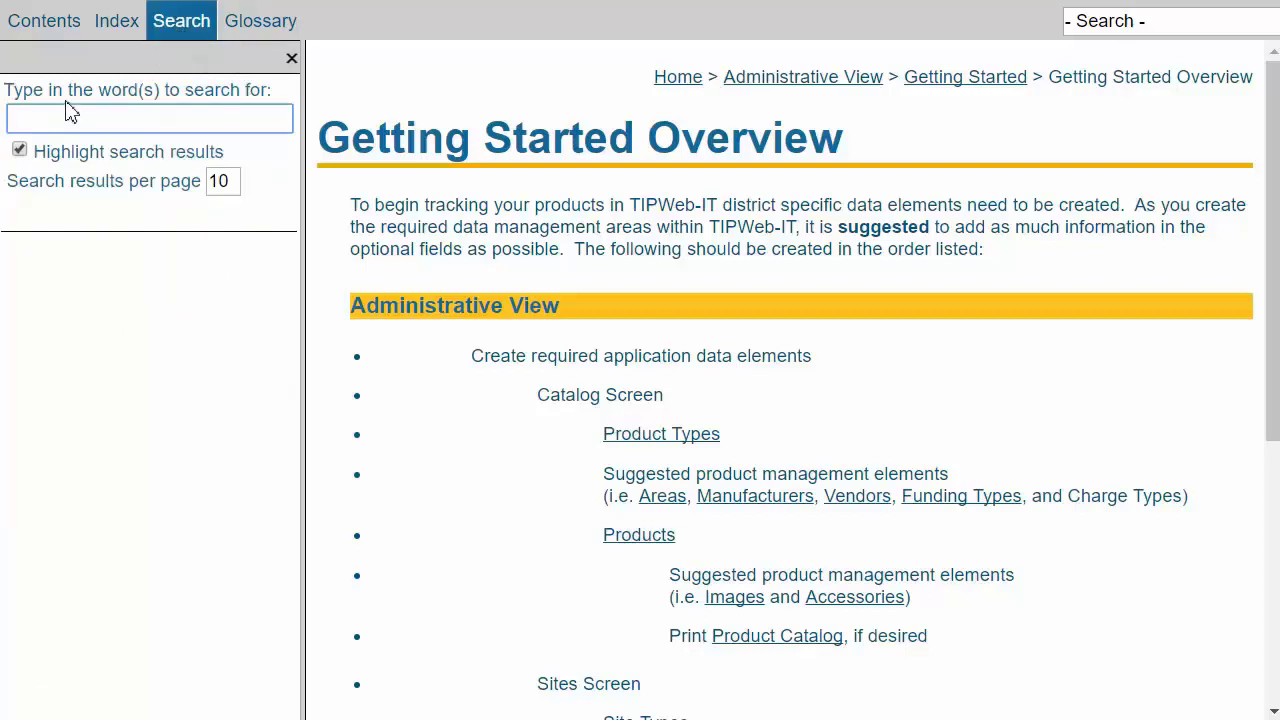
pyautogui.write('User Roles')
pyautogui.click(20, 152)
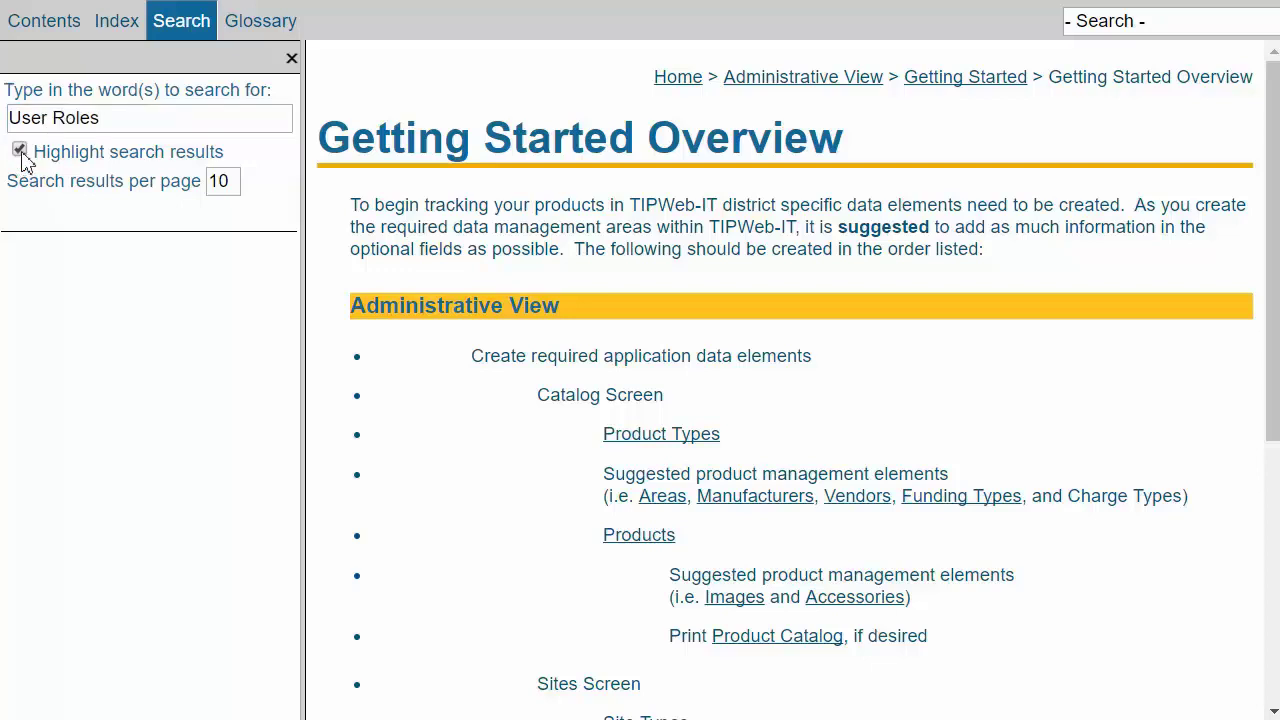
pyautogui.click(111, 118)
pyautogui.press('Return')
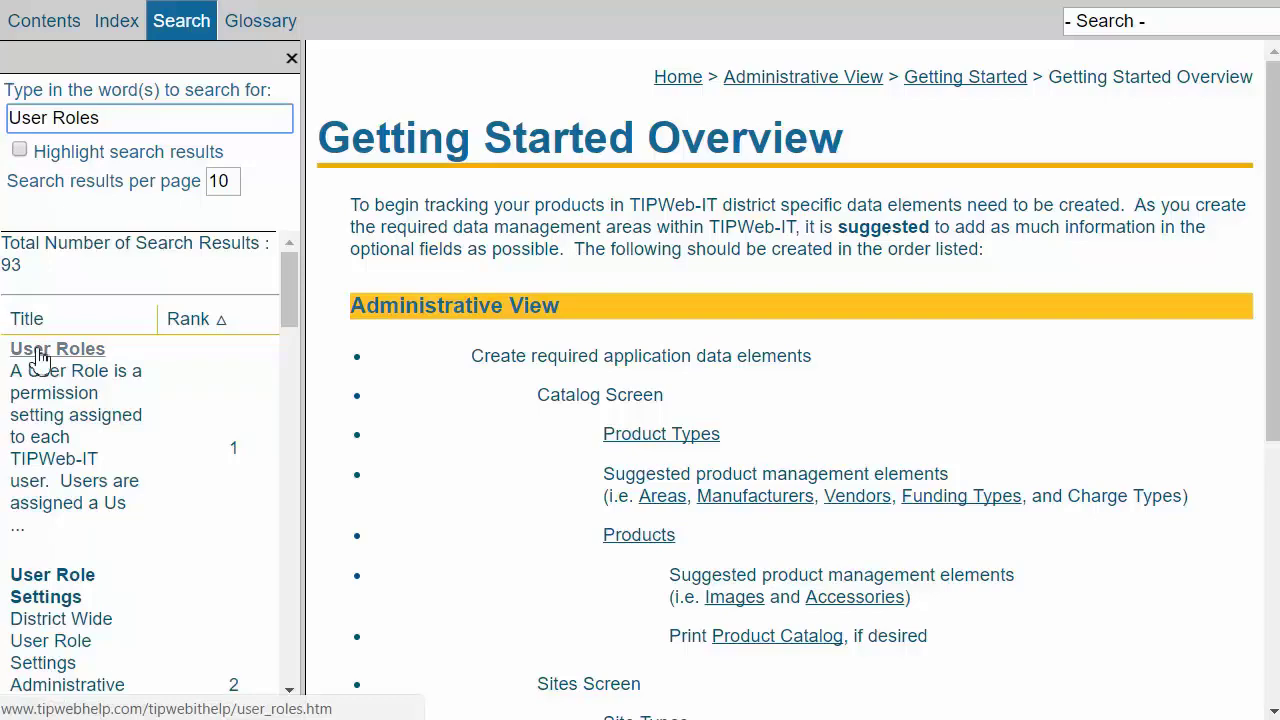
# Open the User Roles topic and review its Site Administrator and User permission columns.
pyautogui.click(40, 352)
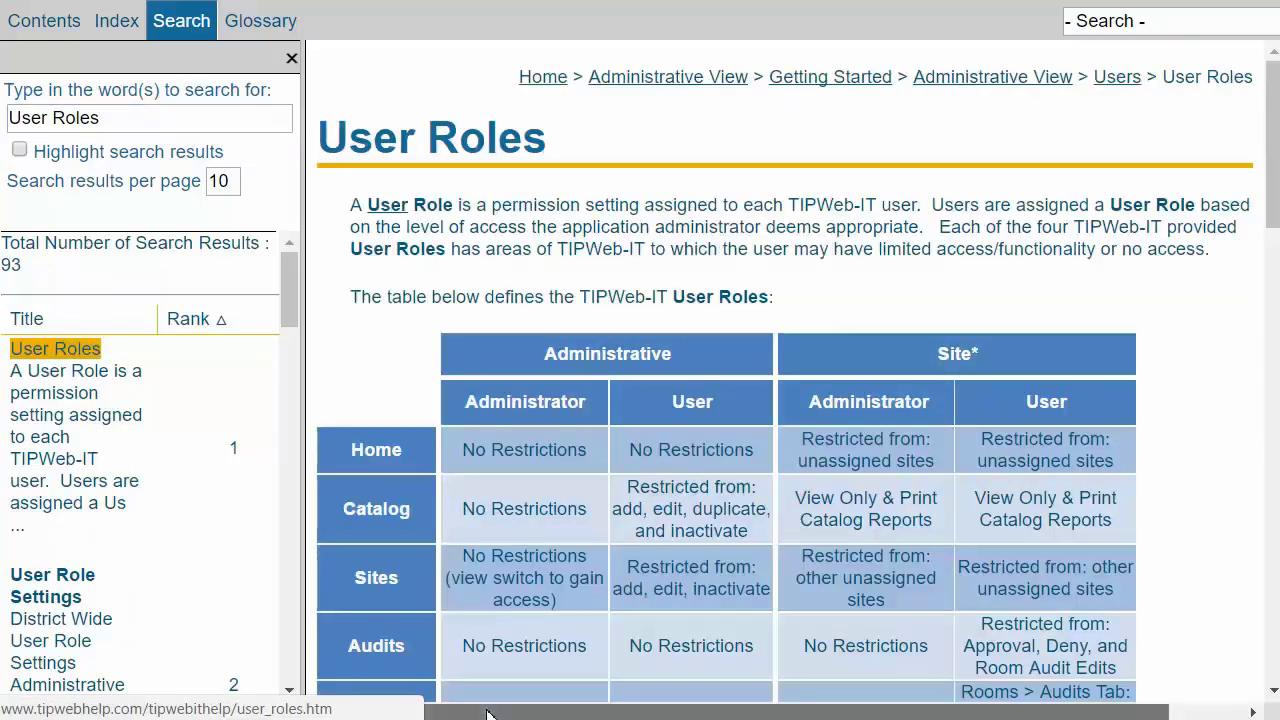
pyautogui.moveTo(488, 713)
pyautogui.mouseDown()
pyautogui.moveTo(586, 714)
pyautogui.moveTo(488, 713)
pyautogui.mouseUp()
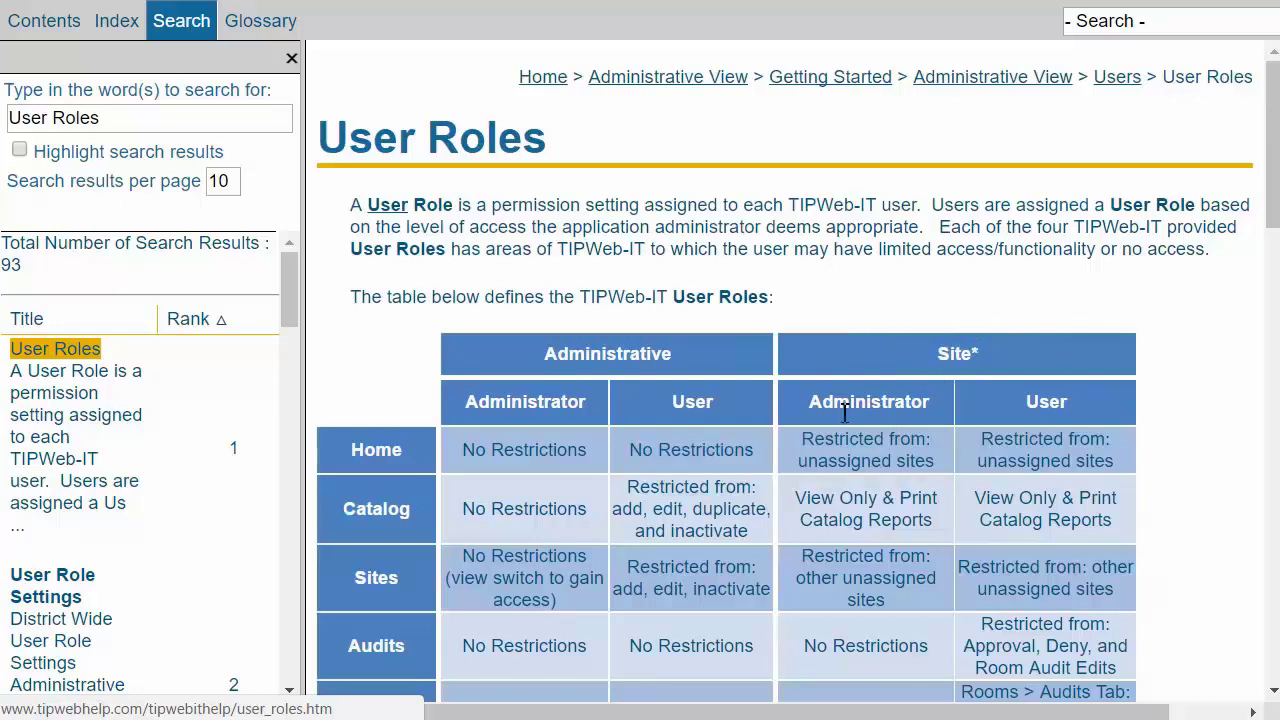
pyautogui.moveTo(810, 402); pyautogui.dragTo(933, 404)
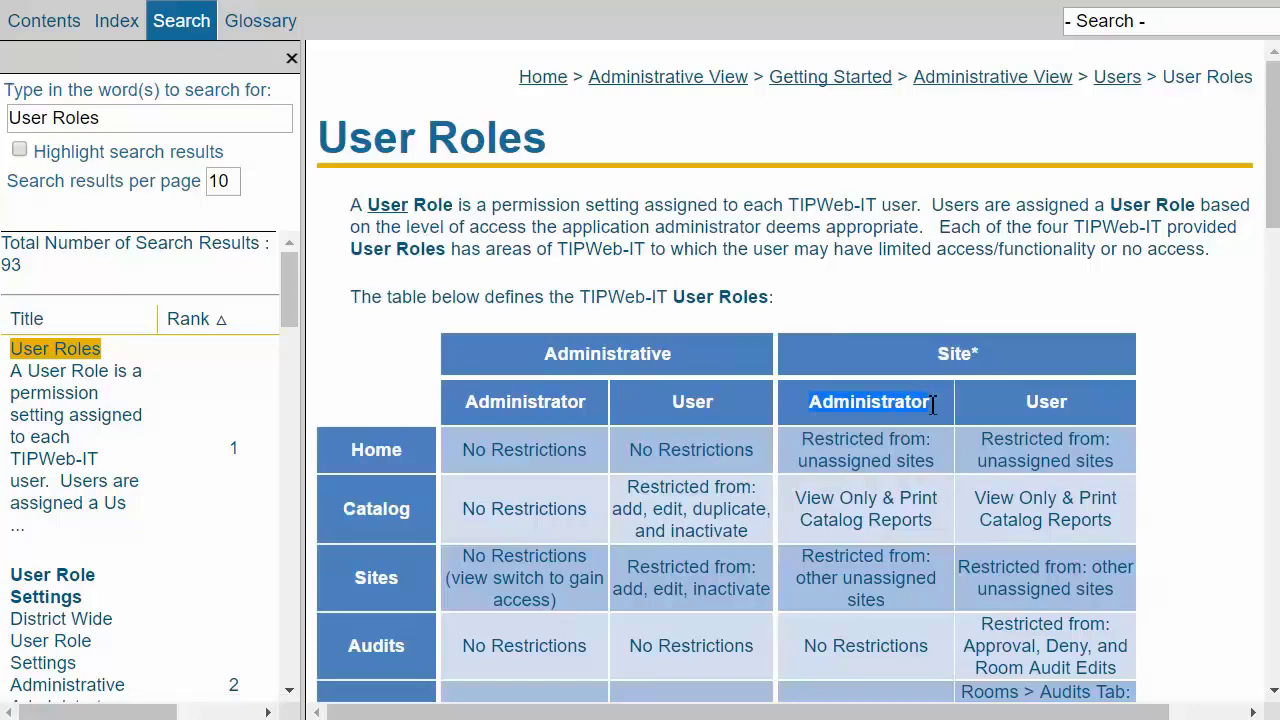
pyautogui.click(1038, 404)
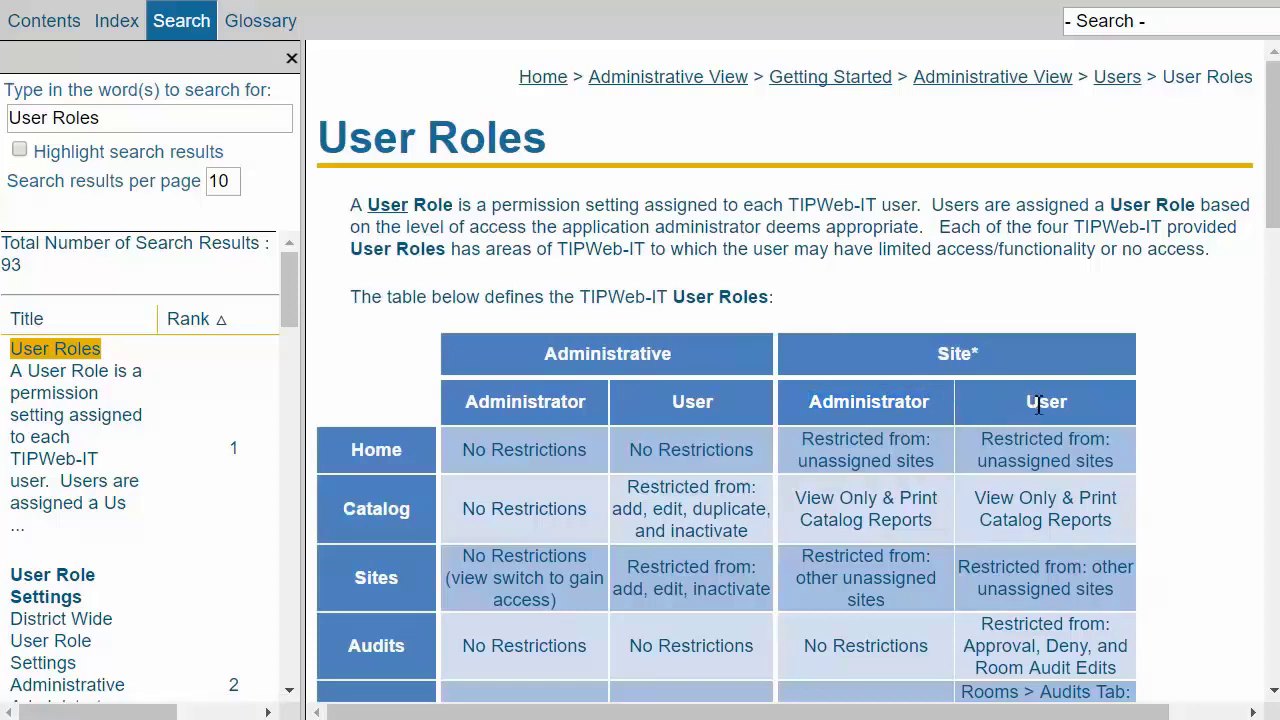
pyautogui.doubleClick(1038, 404)
pyautogui.scroll(-3, 968, 505)
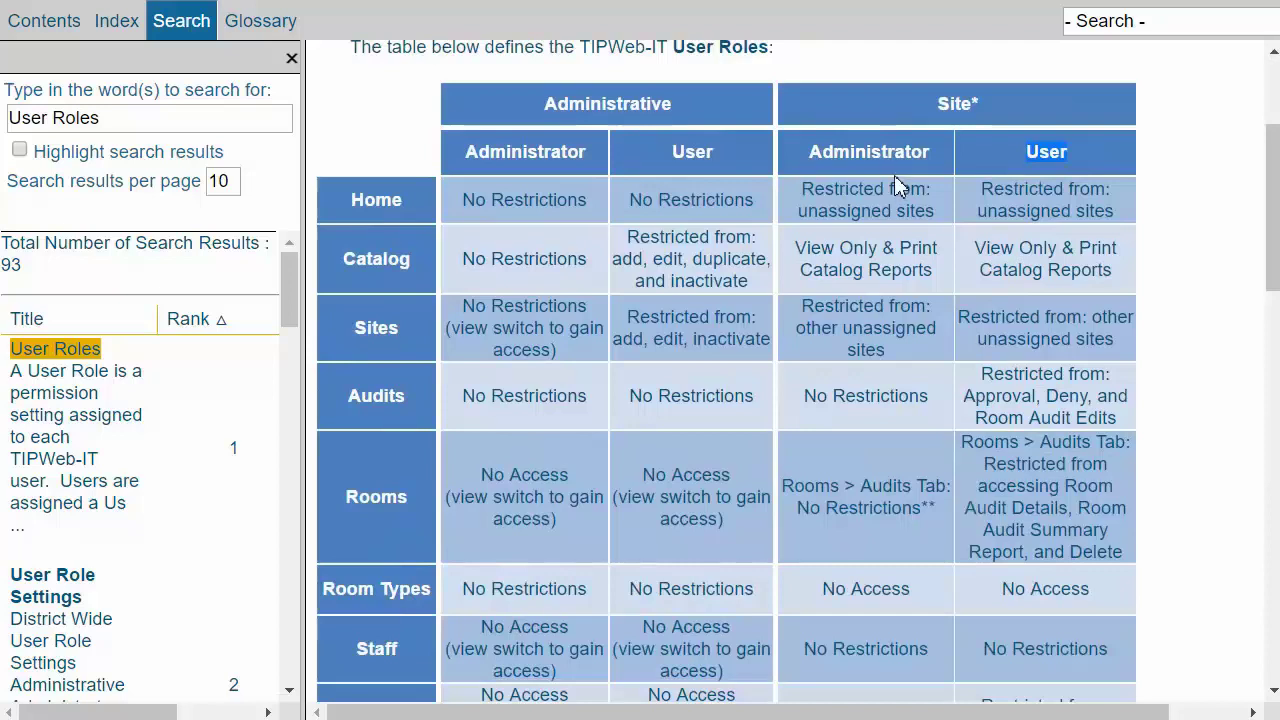